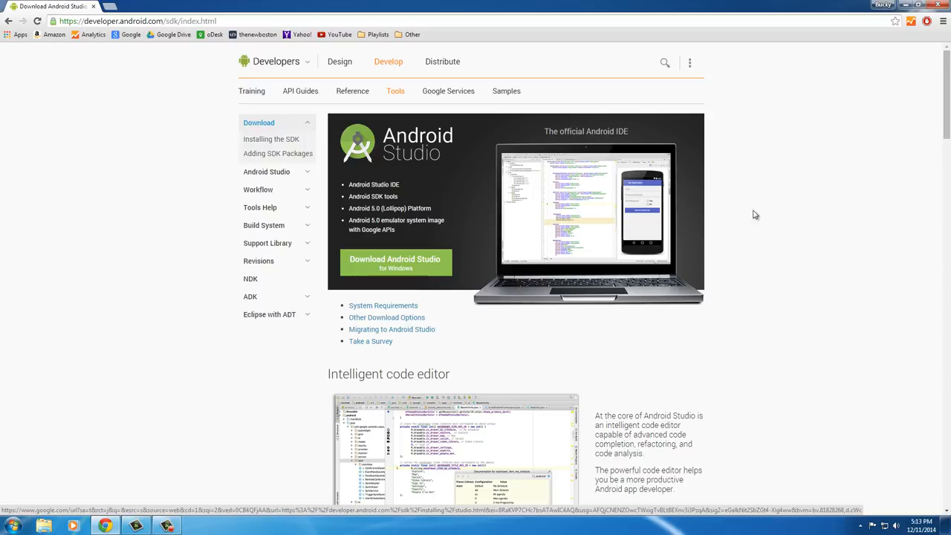
- Download Android Studio for Windows from the Android developer site, agreeing to the terms and conditions
{"action": "left_click", "coordinate": [392, 262]}
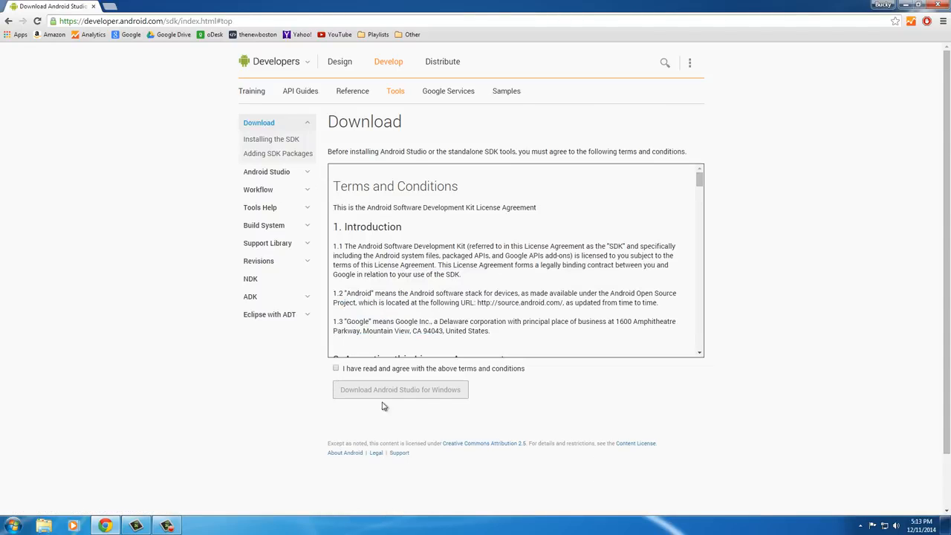
{"action": "left_click", "coordinate": [335, 369]}
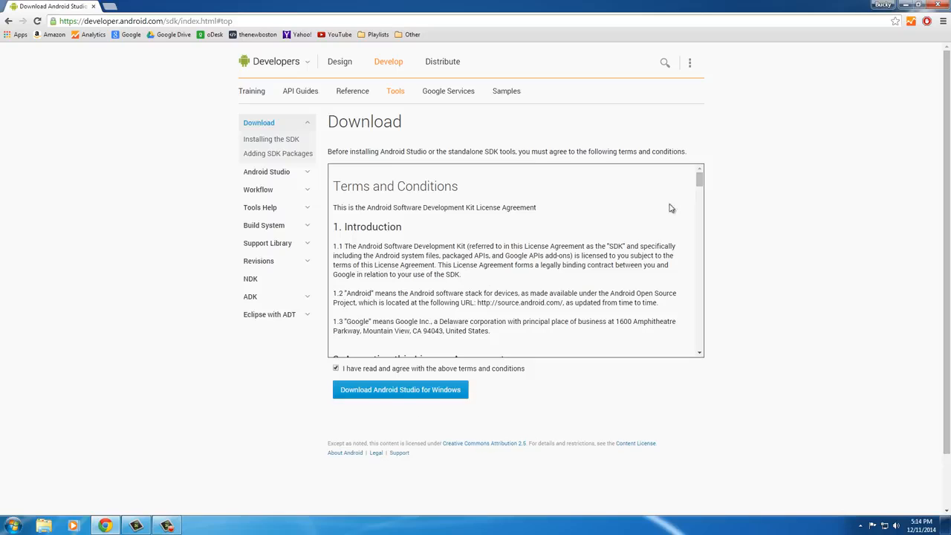
{"action": "left_click_drag", "start_coordinate": [699, 180], "coordinate": [699, 355]}
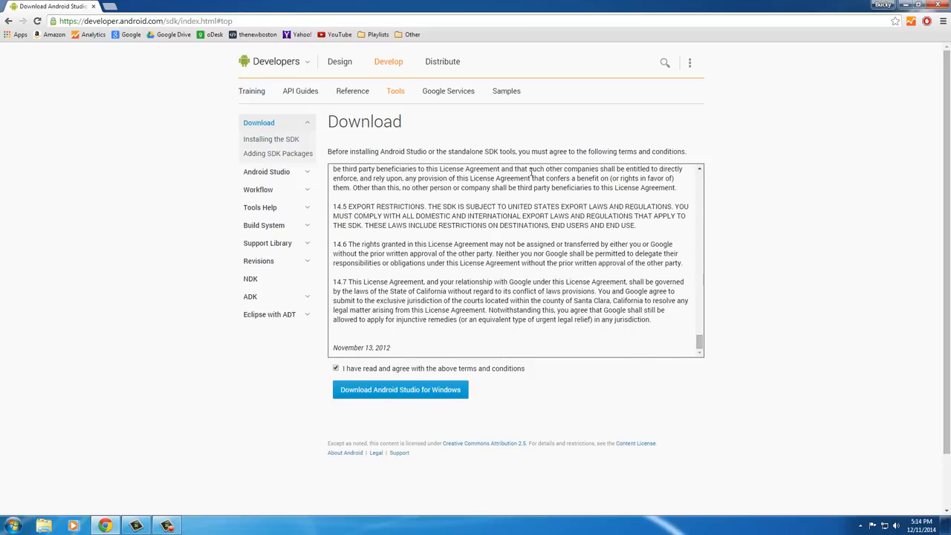
{"action": "left_click", "coordinate": [391, 388]}
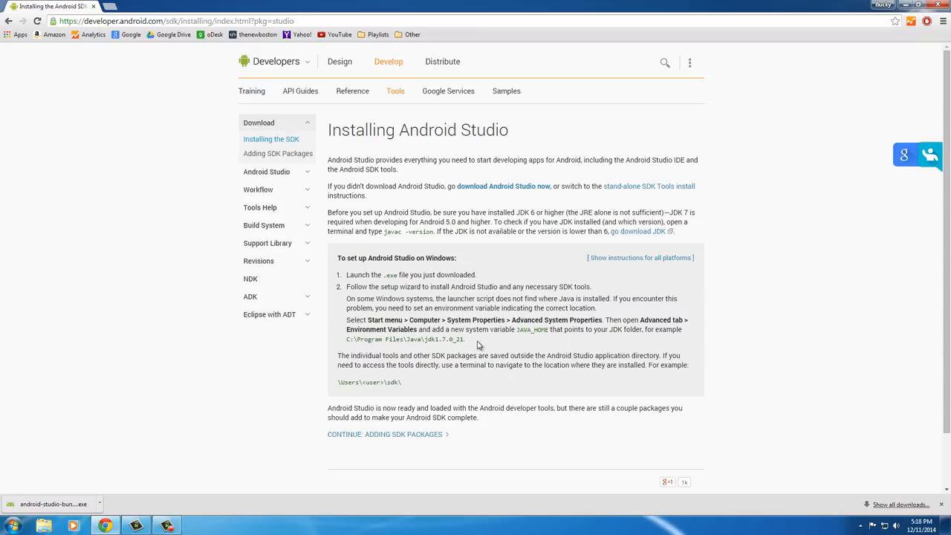
- Highlight the installation page's instructions for adding the JAVA_HOME system variable, and close the browser
{"action": "left_click_drag", "start_coordinate": [467, 339], "coordinate": [347, 321]}
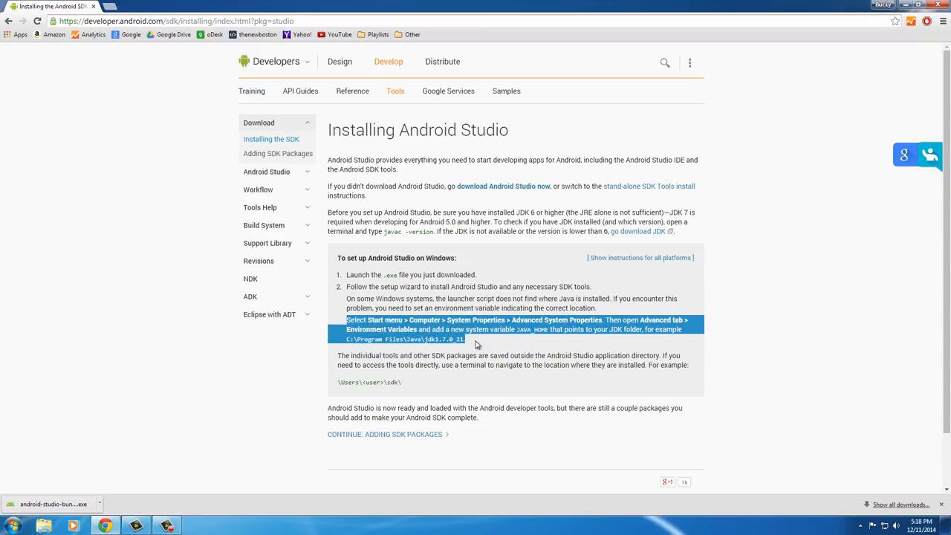
{"action": "left_click_drag", "start_coordinate": [478, 346], "coordinate": [347, 320]}
{"action": "left_click", "coordinate": [906, 6]}
{"action": "left_click", "coordinate": [104, 526]}
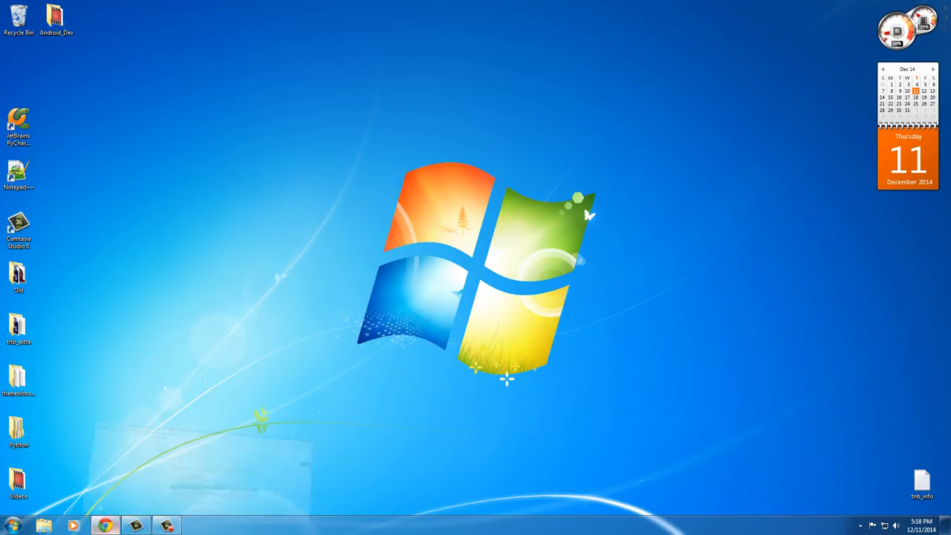
{"action": "left_click", "coordinate": [942, 6]}
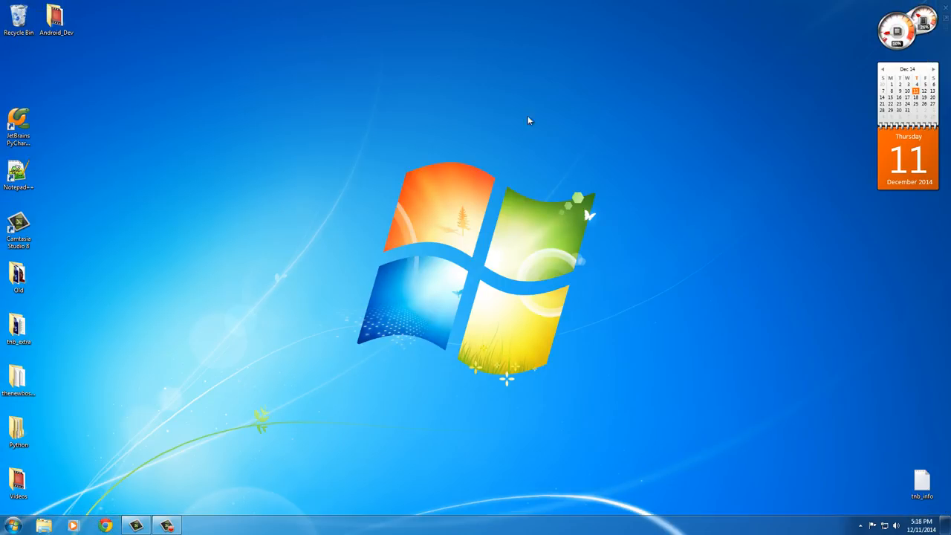
- Launch the android-studio-bundle-135.1629389 installer from the Downloads folder and allow it to make changes to the computer
{"action": "left_click", "coordinate": [13, 526]}
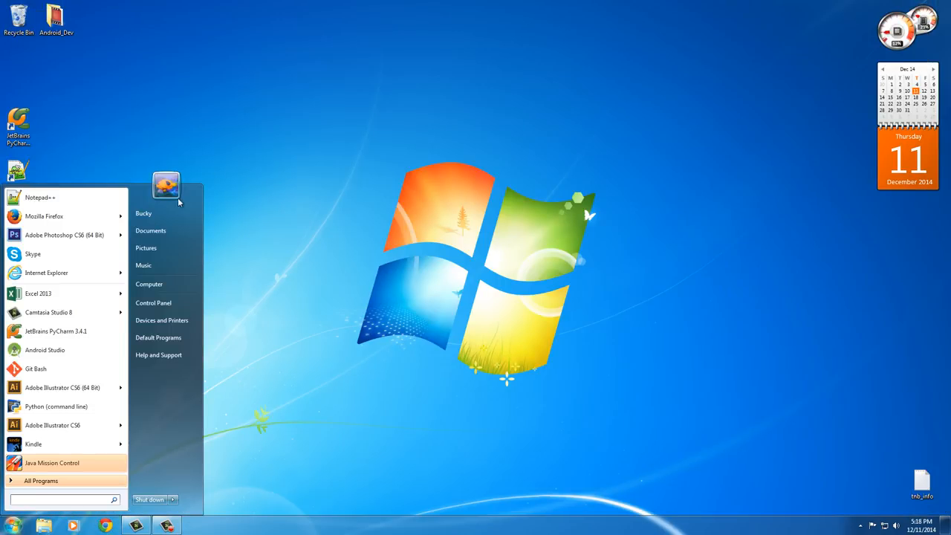
{"action": "left_click", "coordinate": [153, 215]}
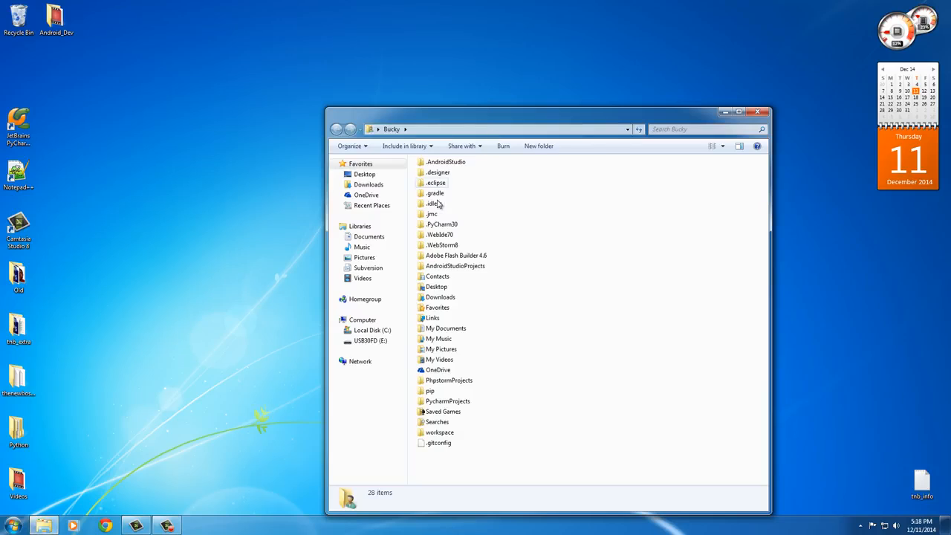
{"action": "left_click", "coordinate": [393, 186]}
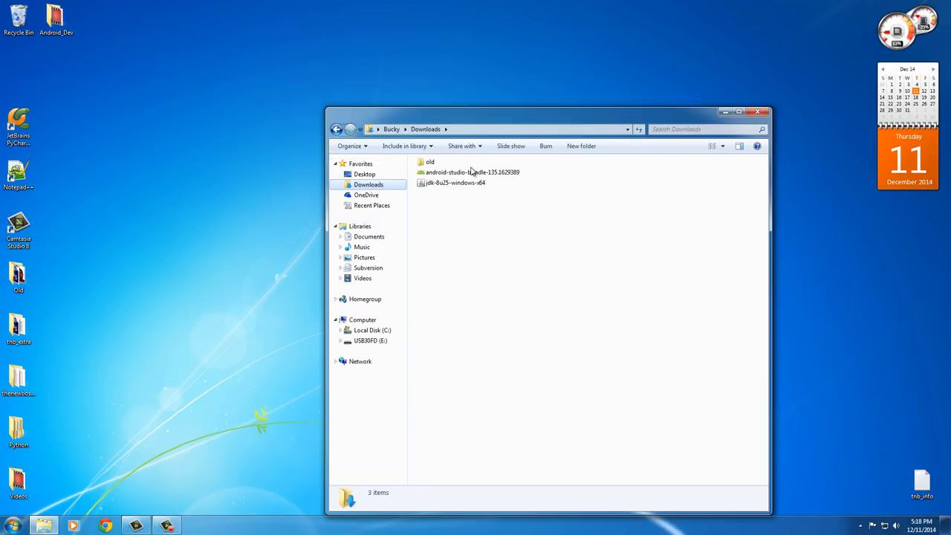
{"action": "left_click", "coordinate": [421, 175]}
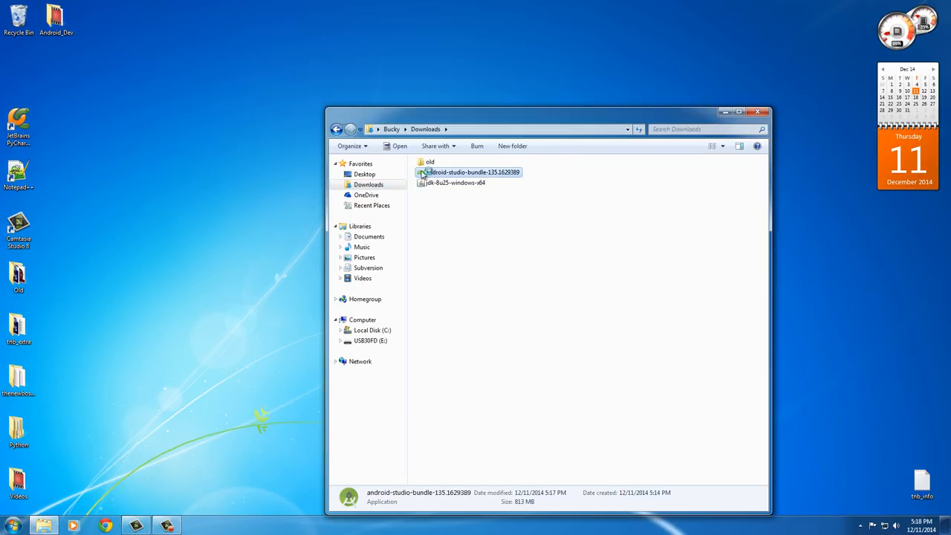
{"action": "left_click", "coordinate": [764, 113]}
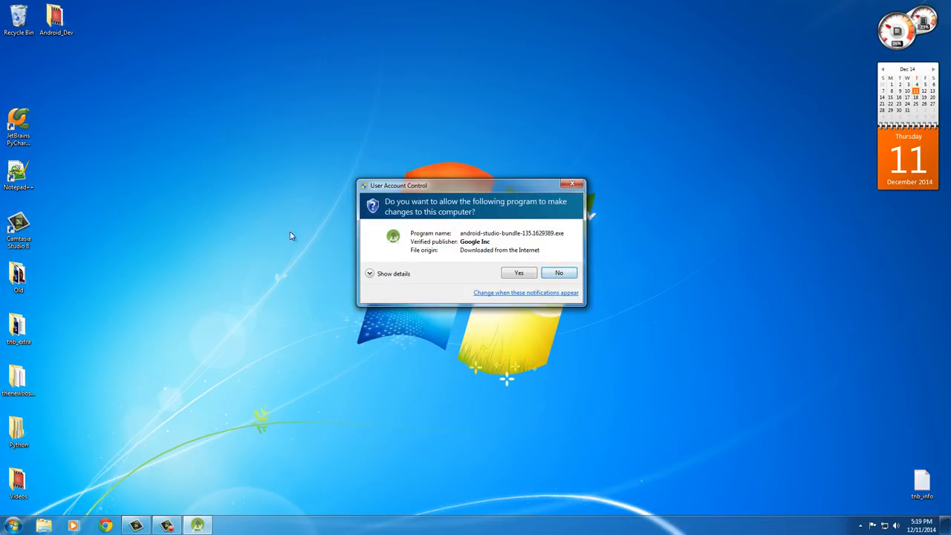
{"action": "left_click", "coordinate": [518, 274]}
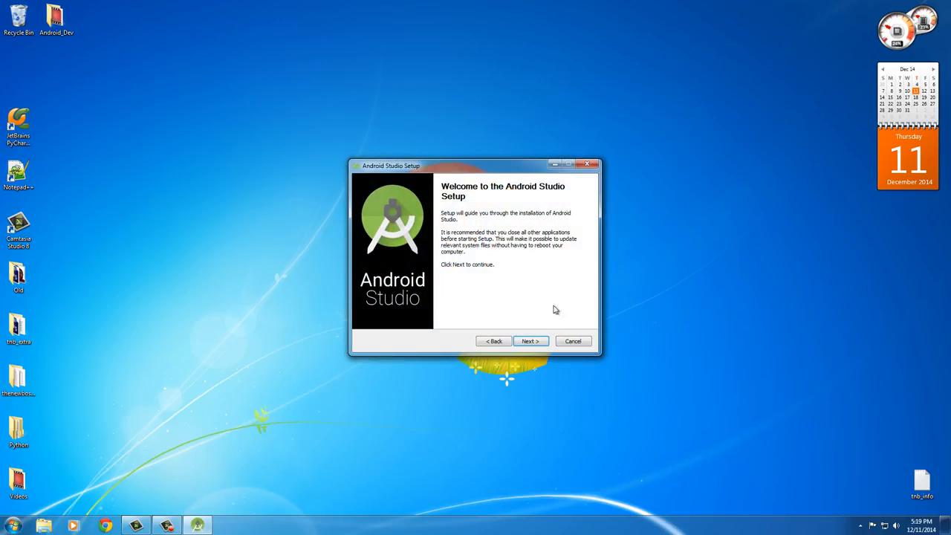
- Install Android Studio with all components, the default locations, the recommended 2 GB emulator RAM and the Android Studio Start Menu folder, accepting the license agreements
{"action": "left_click", "coordinate": [528, 341]}
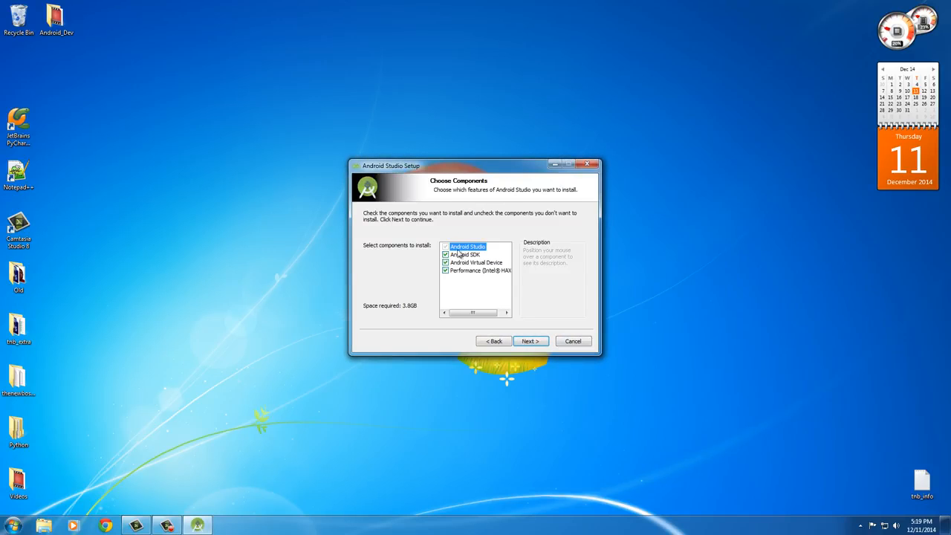
{"action": "left_click", "coordinate": [532, 342]}
{"action": "left_click", "coordinate": [532, 343]}
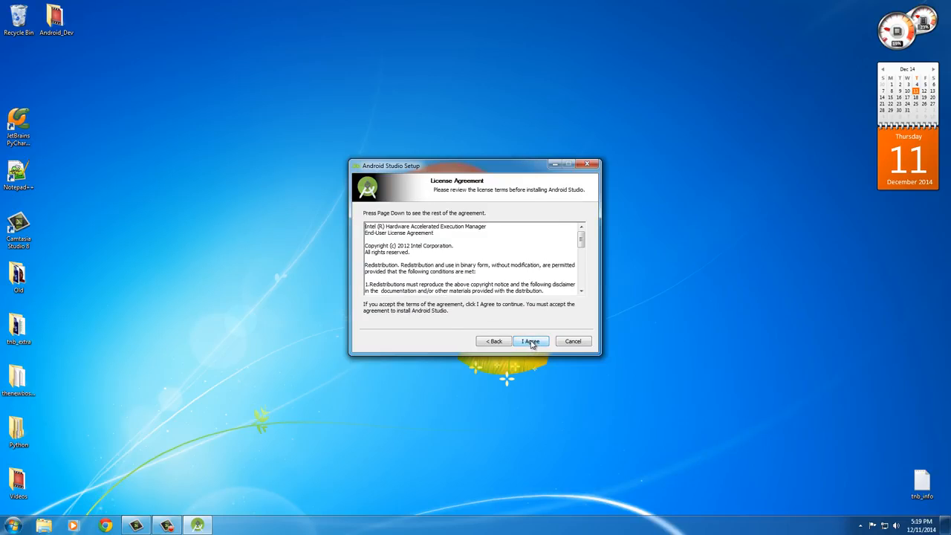
{"action": "left_click", "coordinate": [532, 343]}
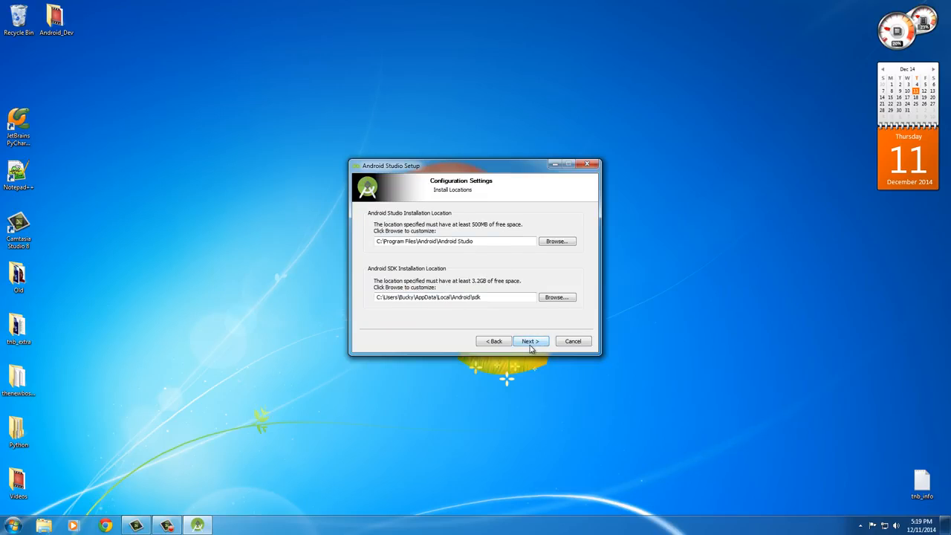
{"action": "left_click", "coordinate": [530, 342]}
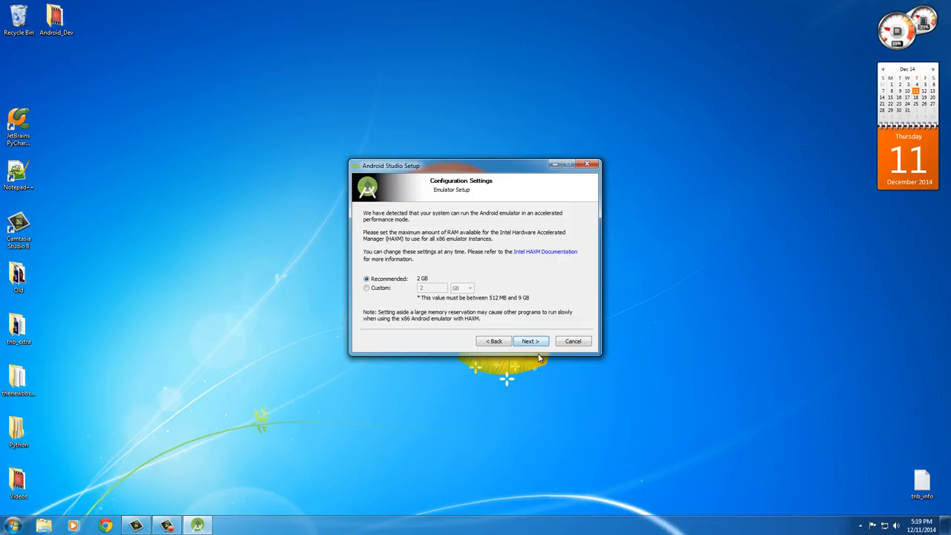
{"action": "left_click", "coordinate": [537, 343]}
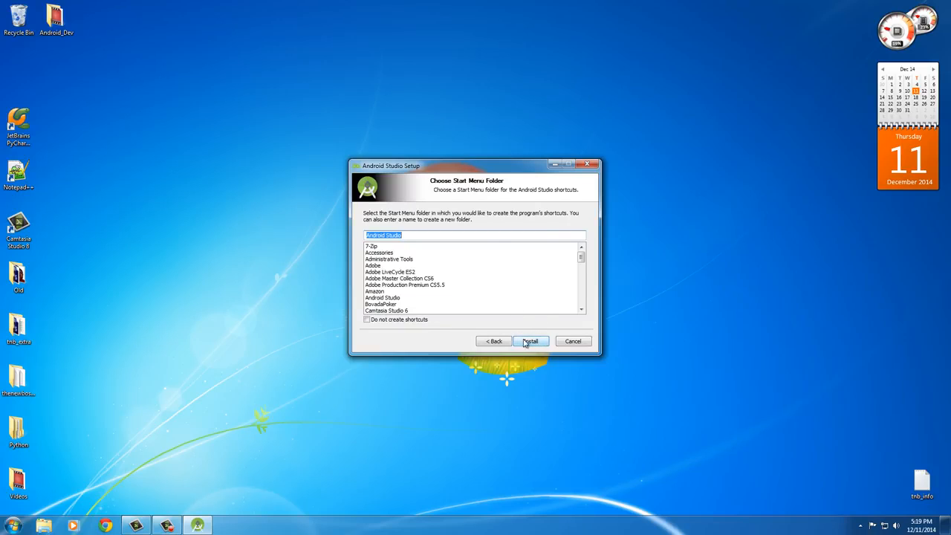
{"action": "left_click", "coordinate": [526, 341]}
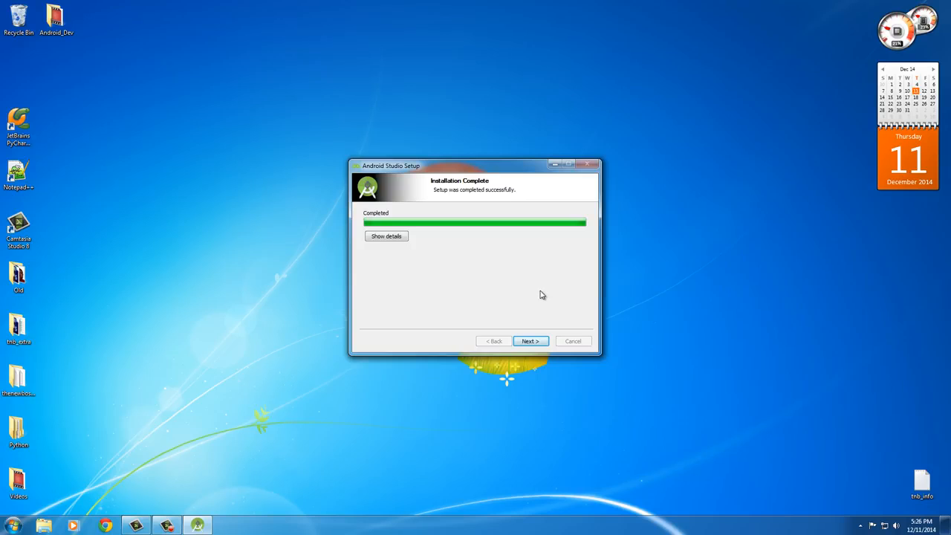
- Finish the Android Studio installer with the Start Android Studio option turned off
{"action": "left_click", "coordinate": [530, 342]}
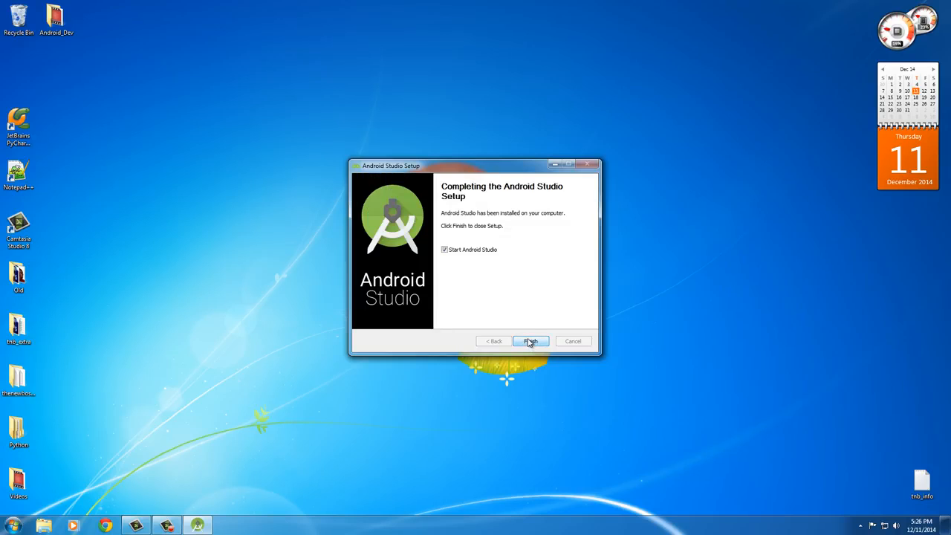
{"action": "left_click", "coordinate": [446, 251]}
{"action": "left_click", "coordinate": [531, 341]}
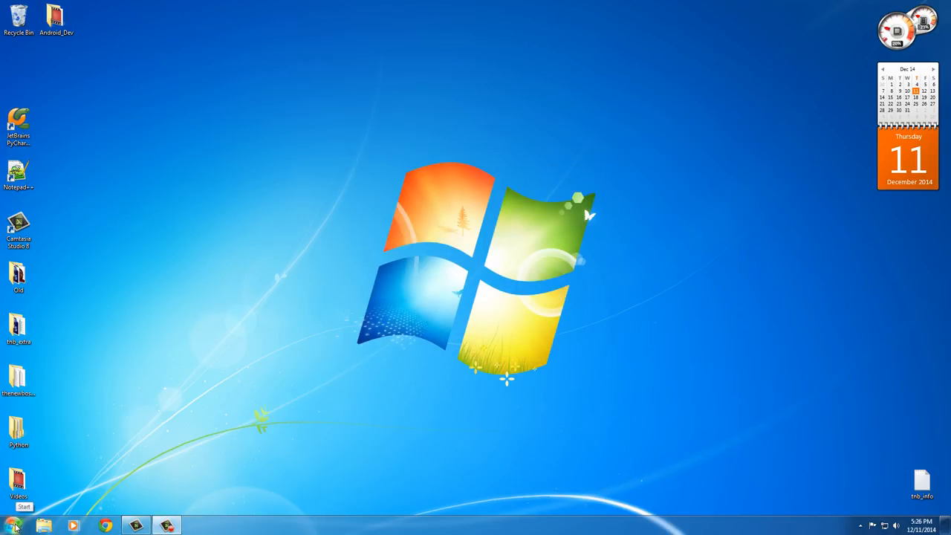
- Create a desktop shortcut for Android Studio from its entry among the installed programs
{"action": "left_click", "coordinate": [14, 526]}
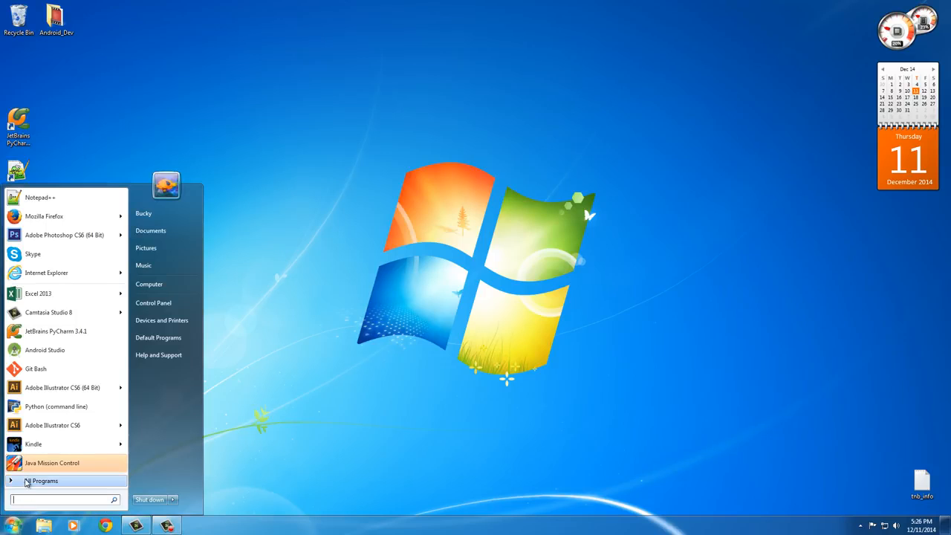
{"action": "left_click", "coordinate": [26, 482]}
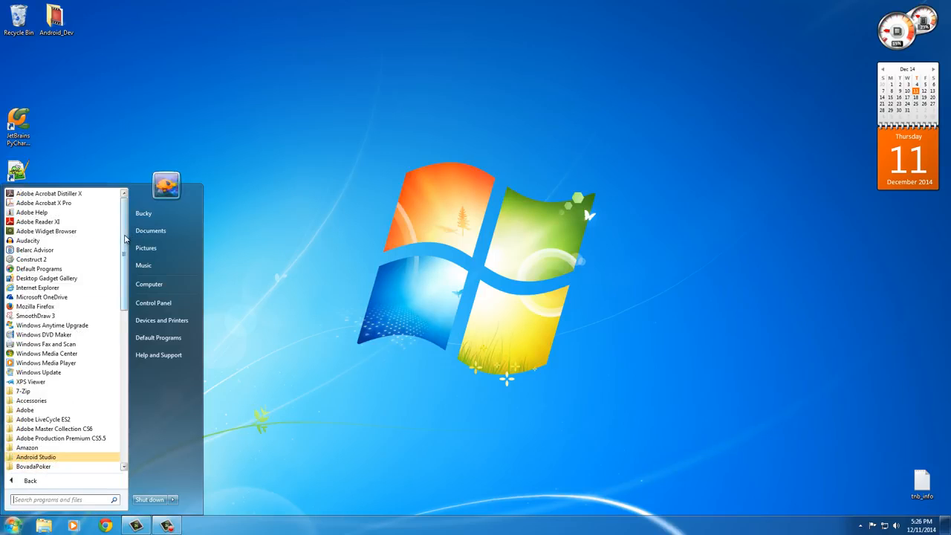
{"action": "scroll", "coordinate": [123, 262], "scroll_direction": "down", "scroll_amount": 1}
{"action": "scroll", "coordinate": [124, 262], "scroll_direction": "down", "scroll_amount": 3}
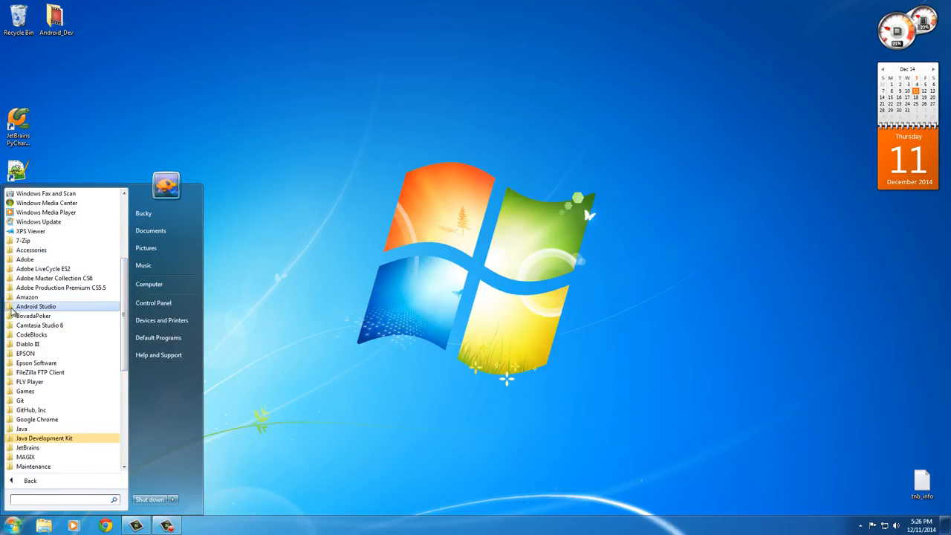
{"action": "left_click", "coordinate": [32, 307]}
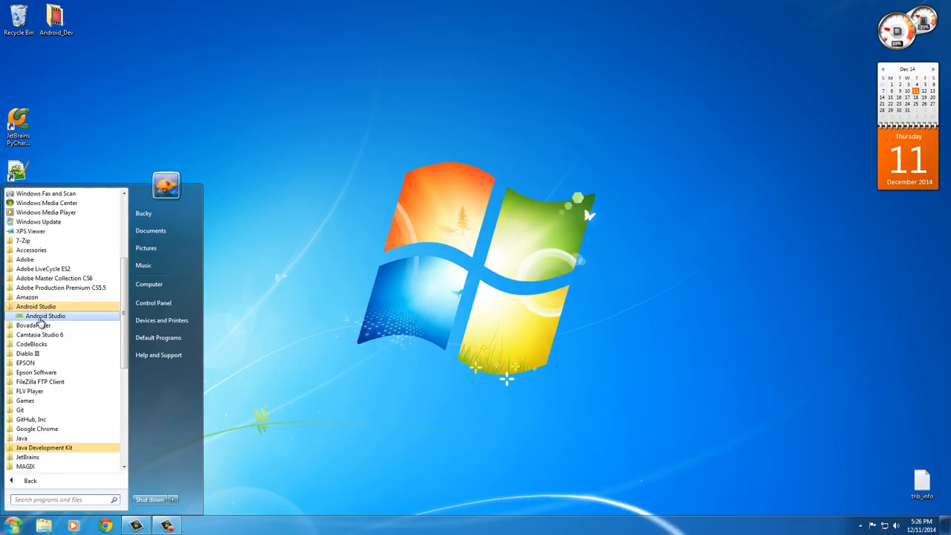
{"action": "right_click", "coordinate": [41, 318]}
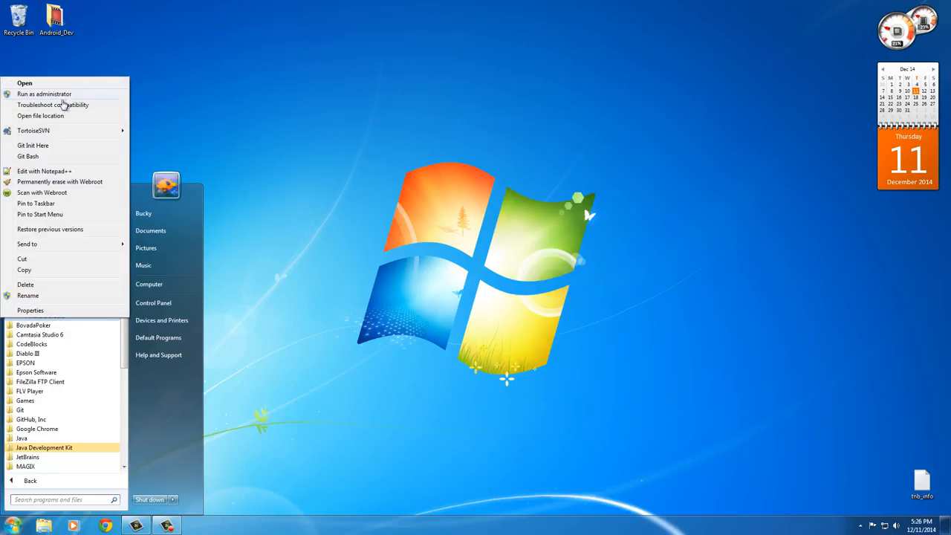
{"action": "mouse_move", "coordinate": [87, 247]}
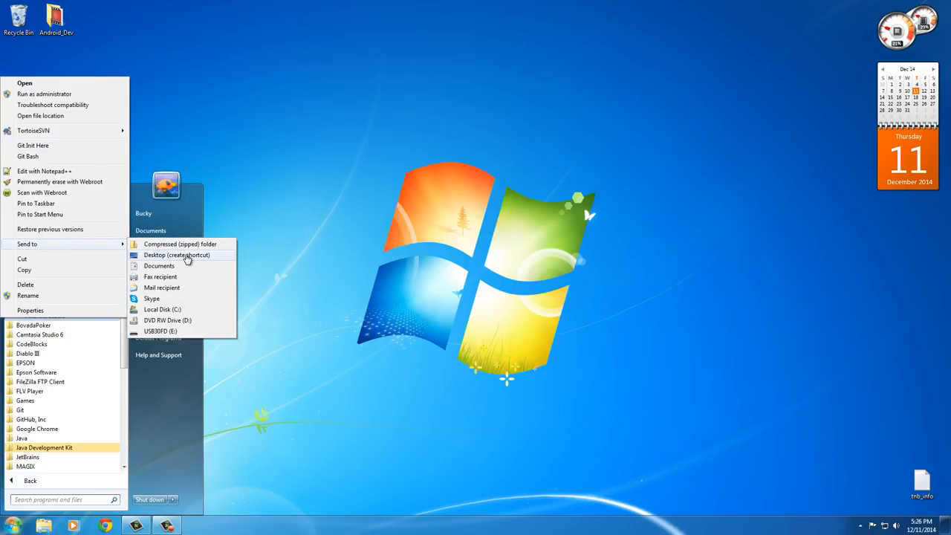
{"action": "left_click", "coordinate": [188, 256]}
{"action": "left_click", "coordinate": [514, 94]}
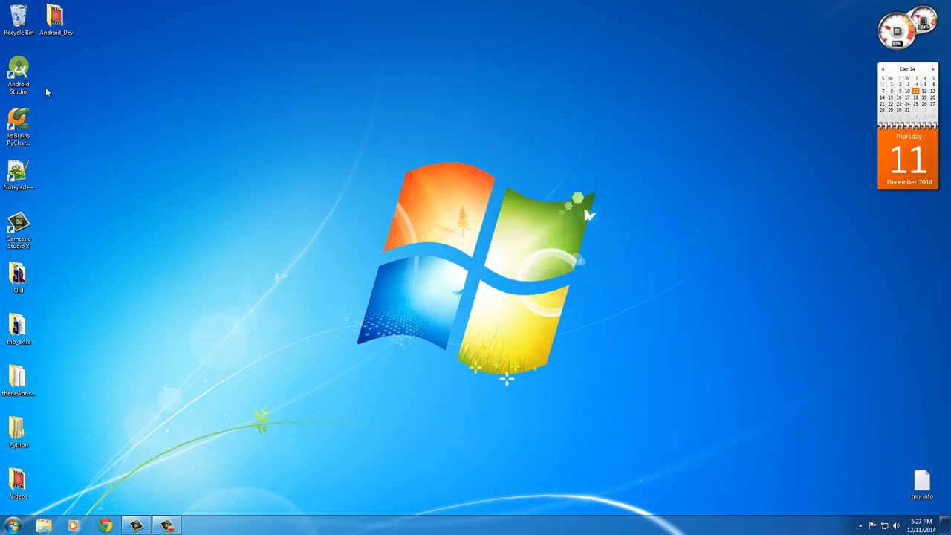
- Run Android Studio as administrator from its desktop shortcut and finish the component download wizard
{"action": "right_click", "coordinate": [20, 69]}
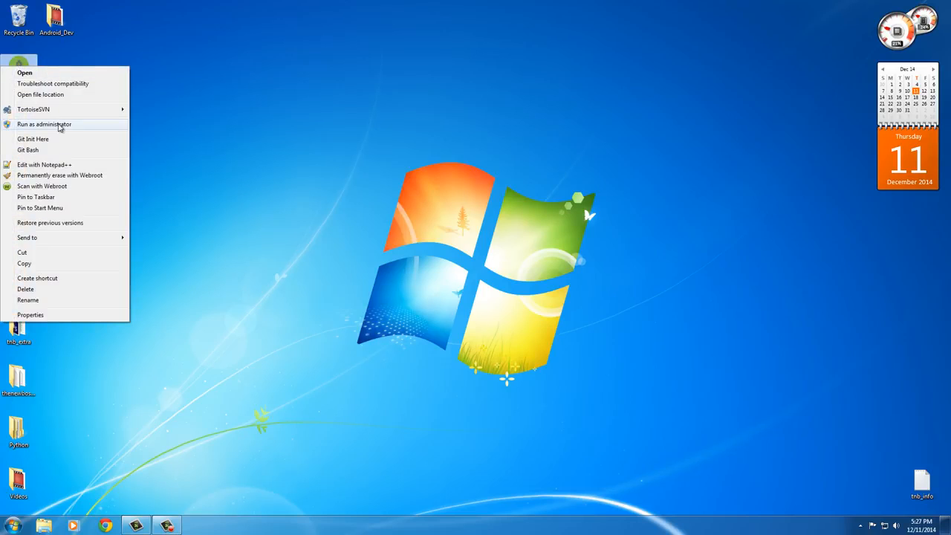
{"action": "left_click", "coordinate": [59, 125]}
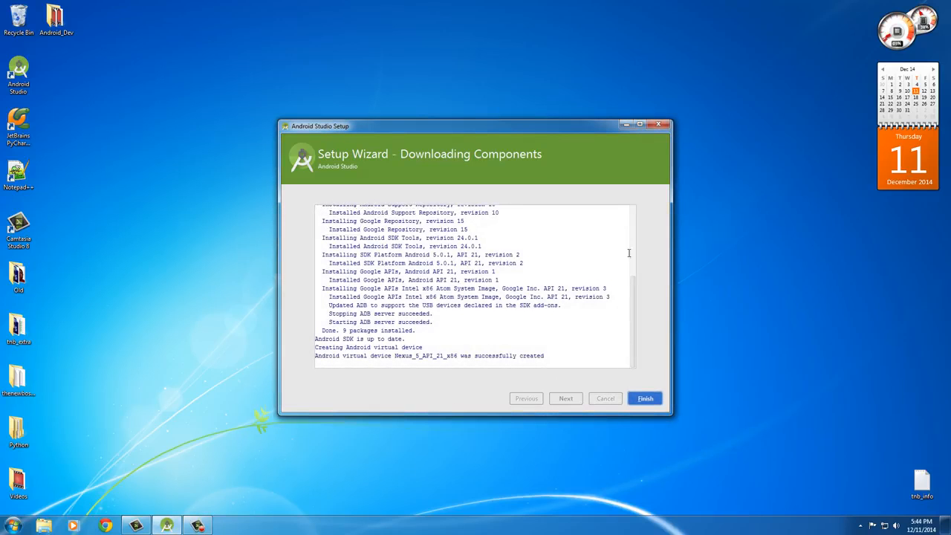
{"action": "left_click", "coordinate": [645, 400]}
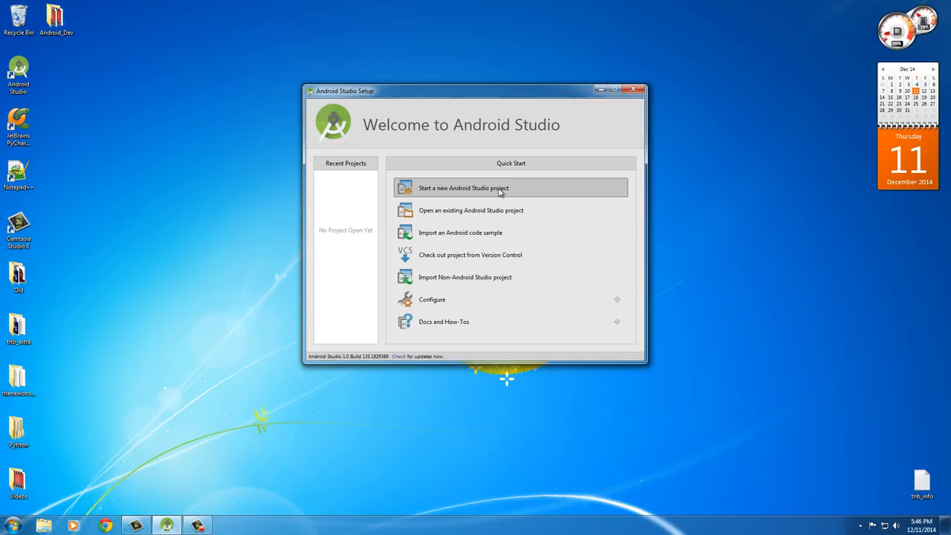
- Open the SDK Manager from the configuration options of the Android Studio welcome window
{"action": "left_click", "coordinate": [481, 299]}
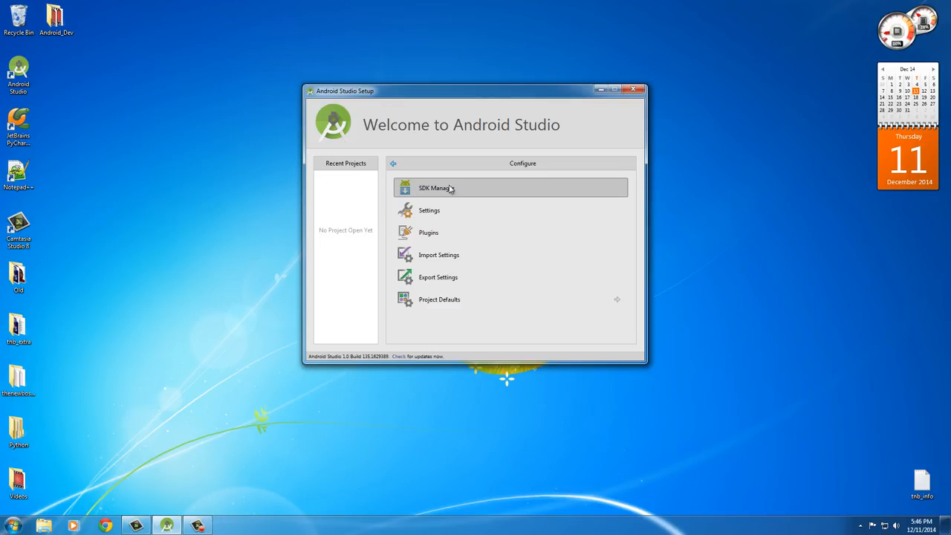
{"action": "right_click", "coordinate": [19, 67]}
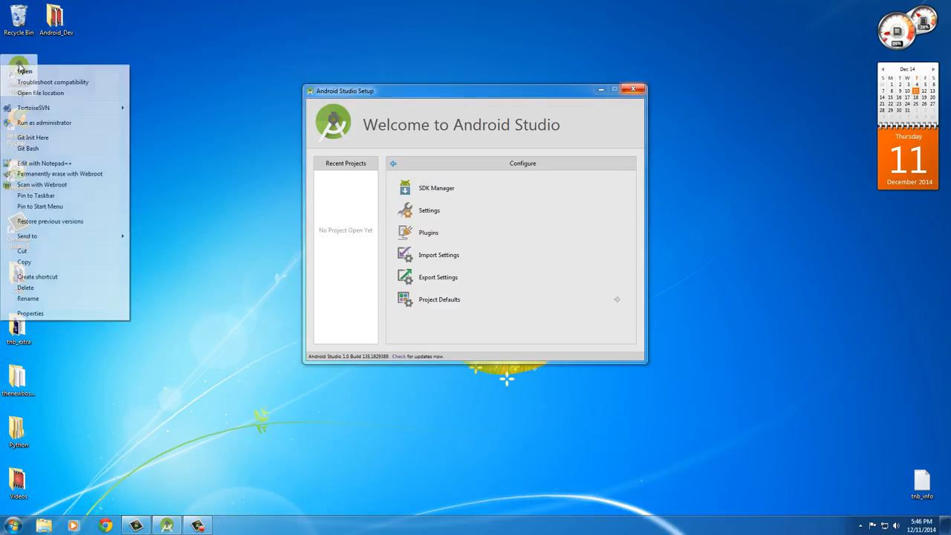
{"action": "left_click", "coordinate": [71, 125]}
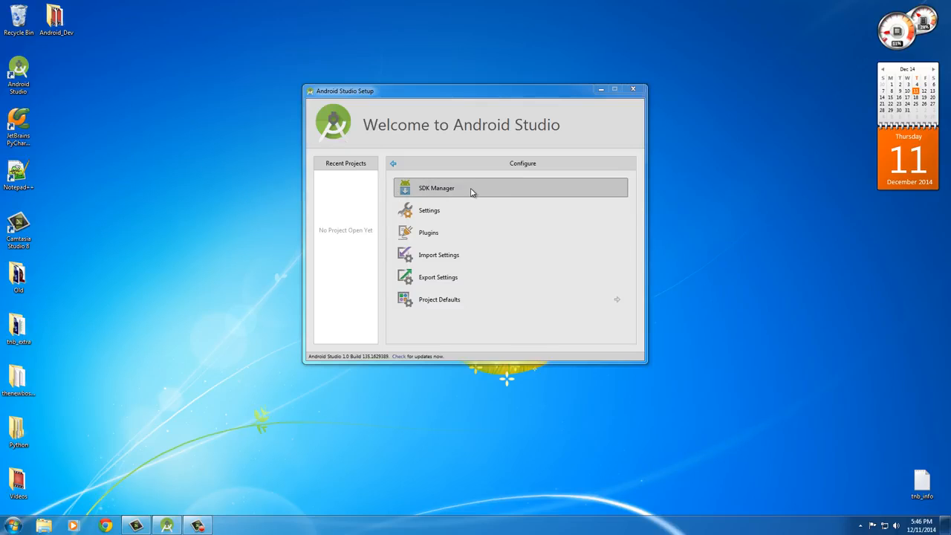
{"action": "left_click", "coordinate": [503, 188]}
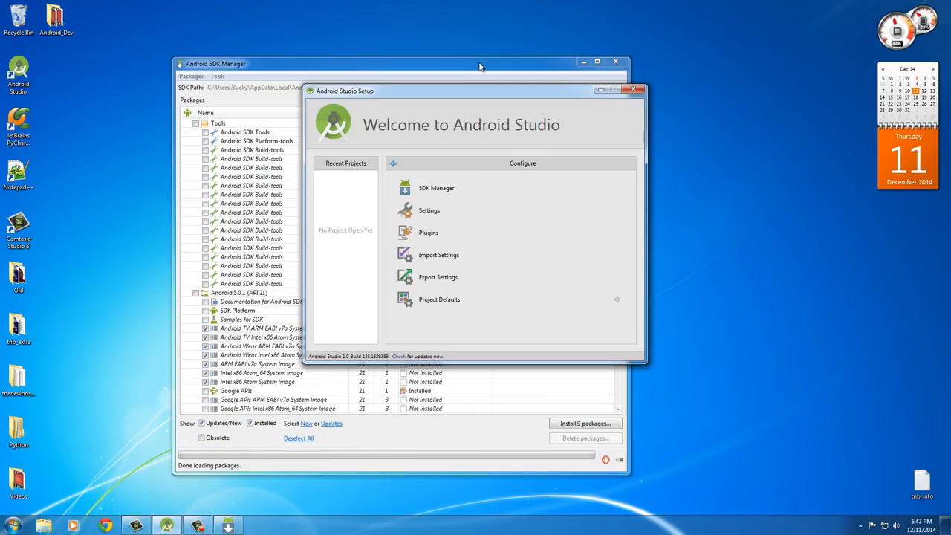
- Install the preselected SDK packages from the Android SDK Manager, accepting the Android SDK License
{"action": "left_click", "coordinate": [479, 67]}
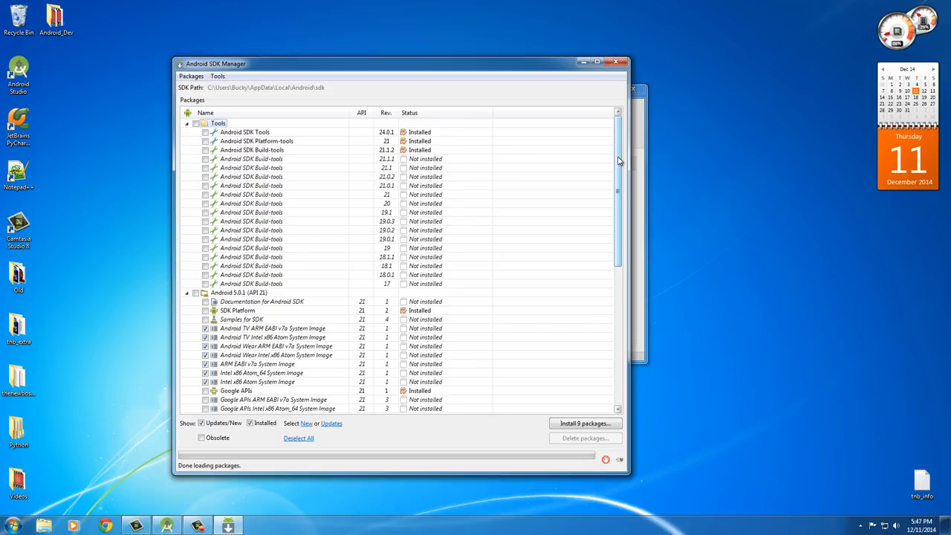
{"action": "left_click_drag", "start_coordinate": [620, 161], "coordinate": [620, 320]}
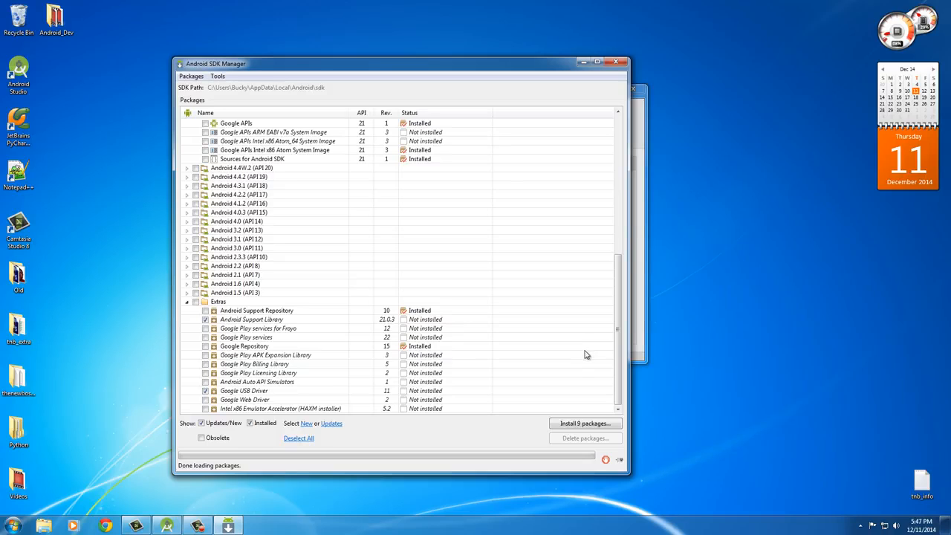
{"action": "left_click", "coordinate": [585, 424]}
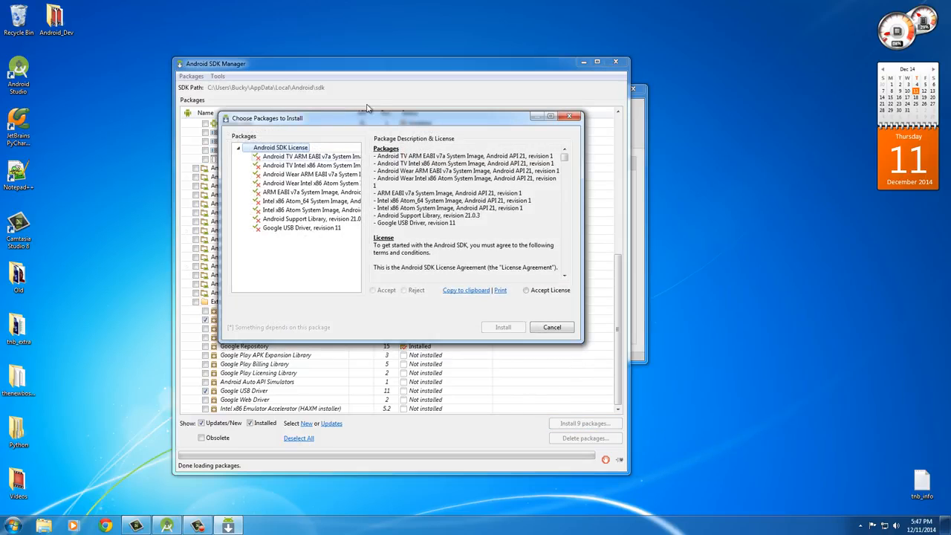
{"action": "left_click", "coordinate": [527, 290]}
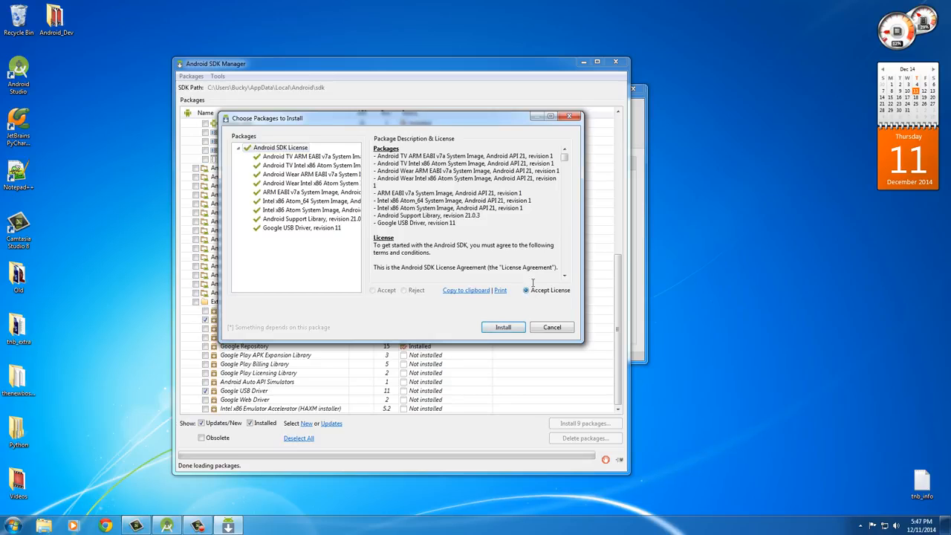
{"action": "left_click", "coordinate": [503, 327]}
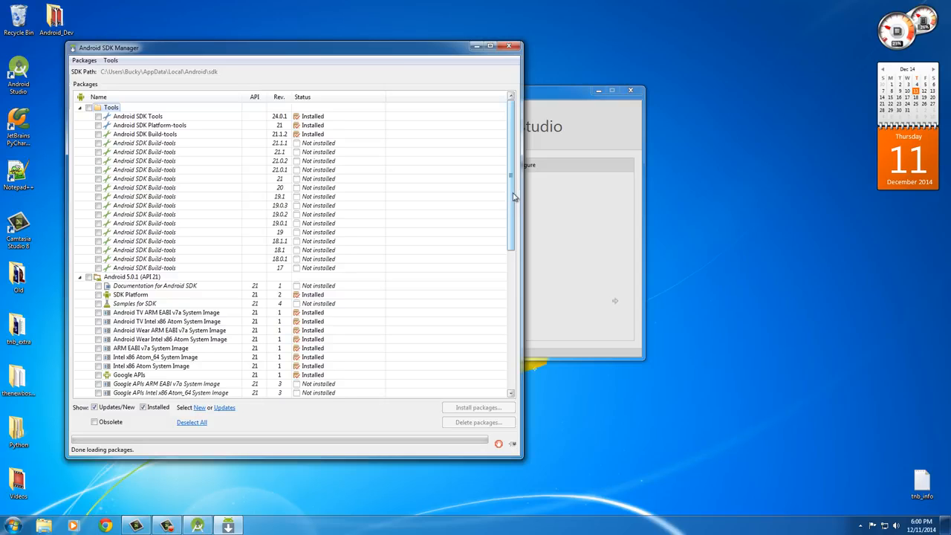
- Close the SDK Manager and the Android Studio welcome window, and relaunch Android Studio as administrator, allowing it to make changes
{"action": "left_click", "coordinate": [510, 46]}
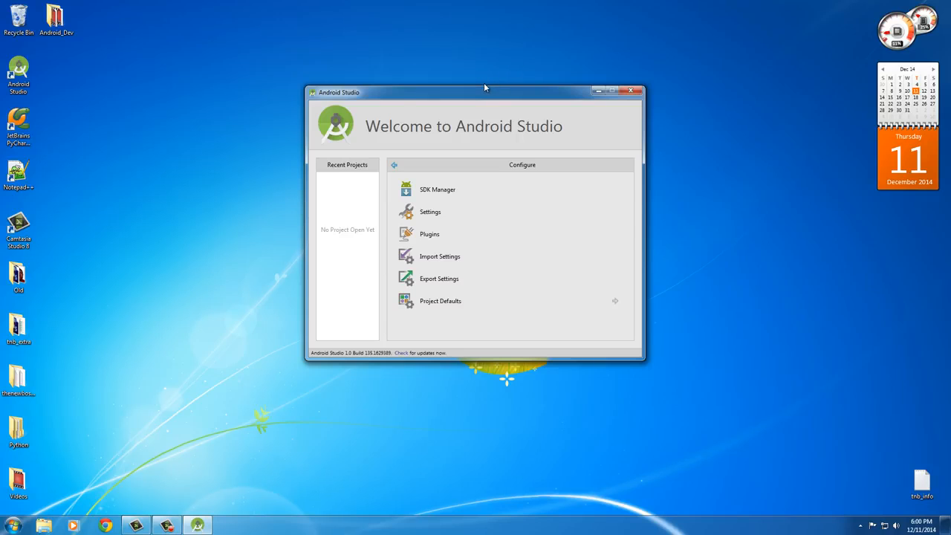
{"action": "left_click", "coordinate": [632, 92]}
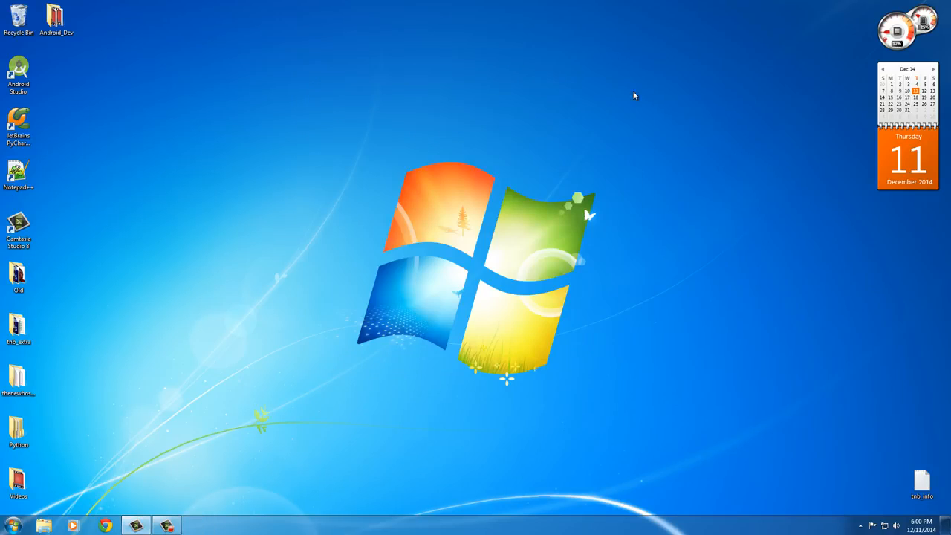
{"action": "right_click", "coordinate": [19, 67]}
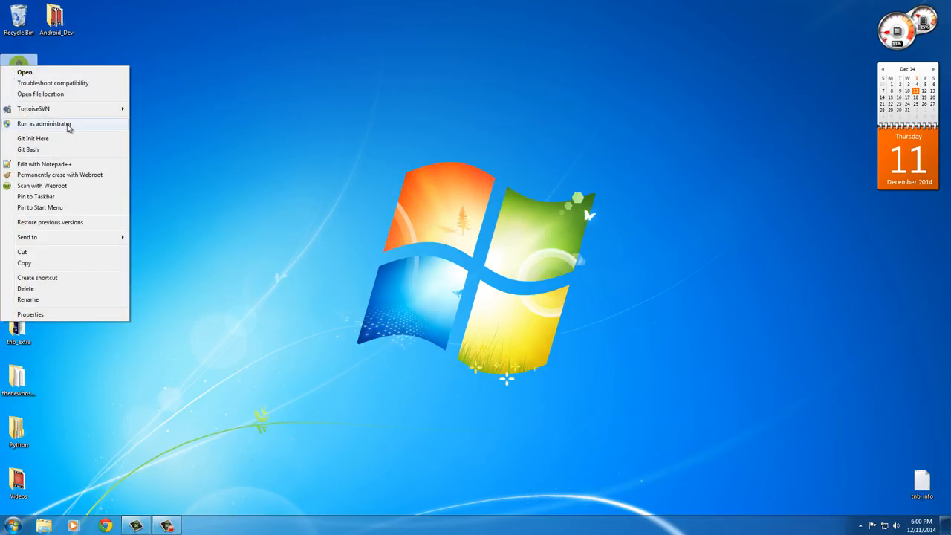
{"action": "left_click", "coordinate": [45, 123]}
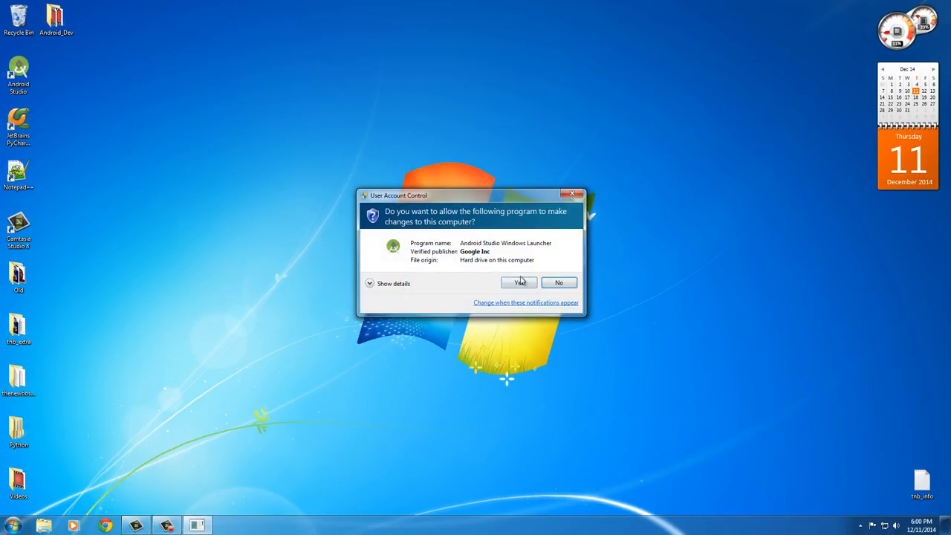
{"action": "left_click", "coordinate": [521, 282]}
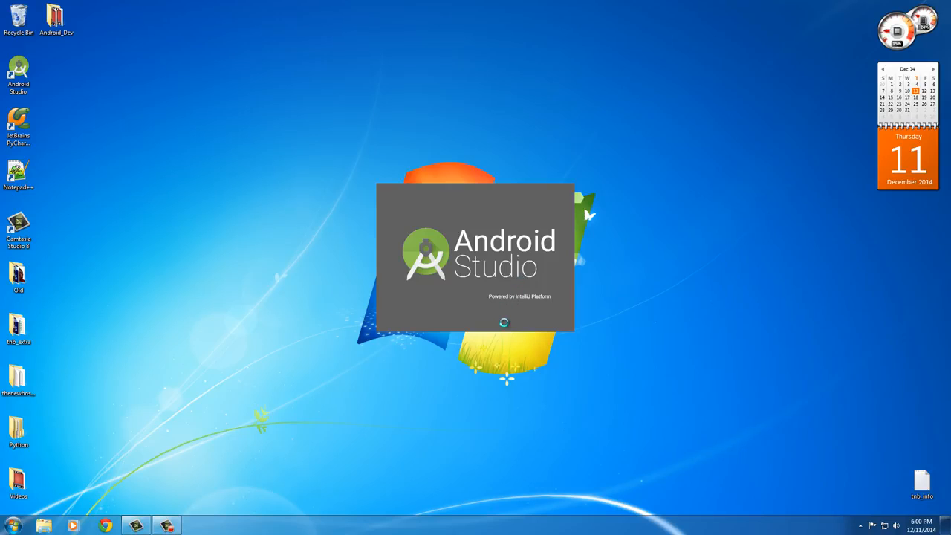